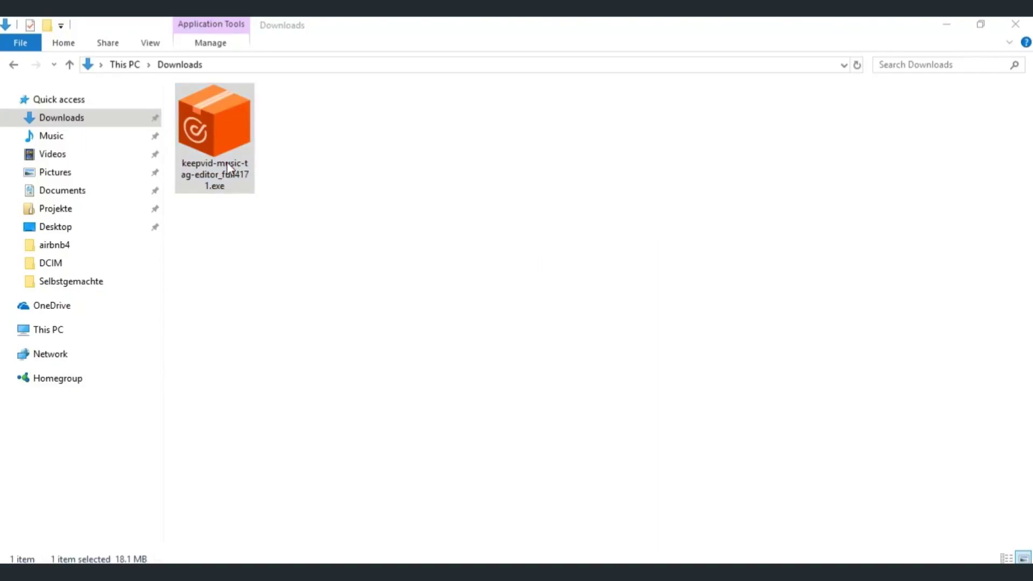
Install KeepVid Music Tag Editor in English, accepting the license and keeping the default folder.
left_click(514, 305)
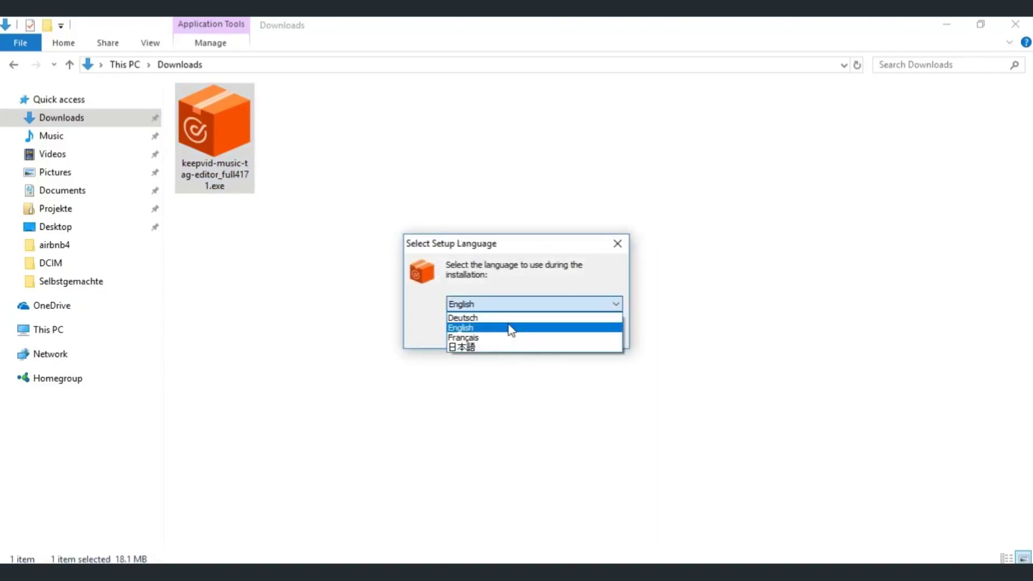
left_click(510, 328)
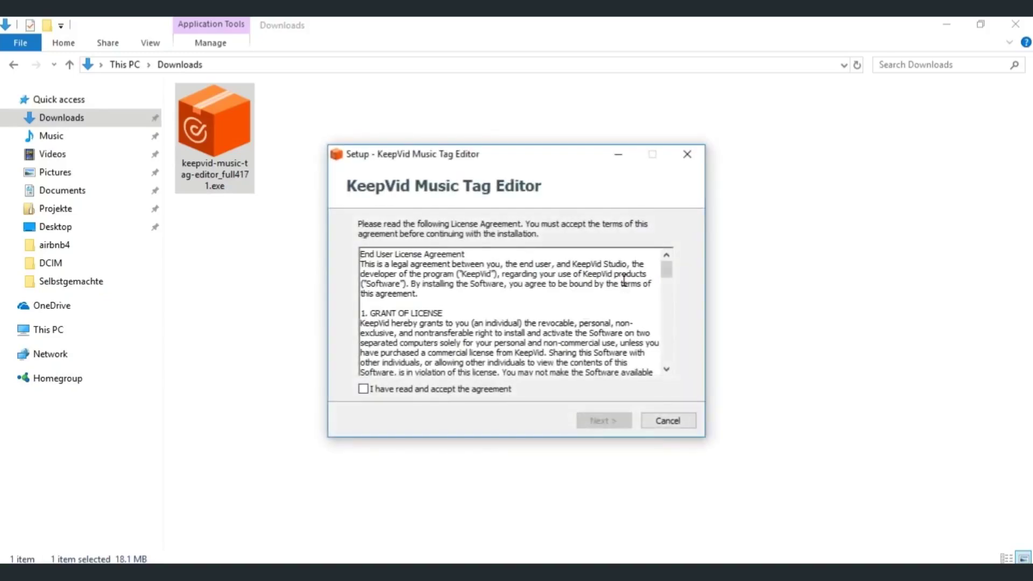
scroll(646, 324, "down", 10)
scroll(645, 360, "down", 10)
scroll(645, 359, "down", 3)
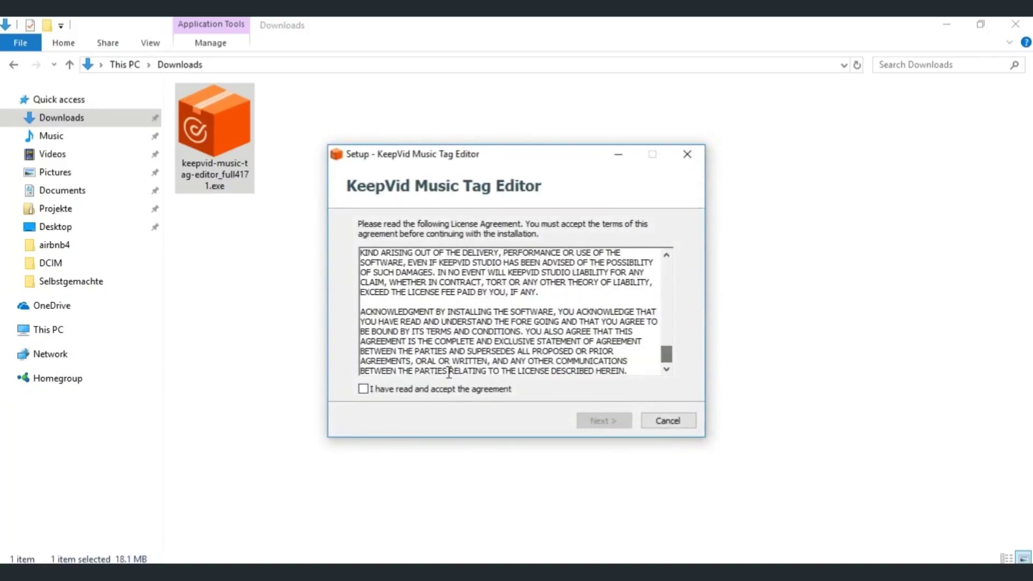
left_click(377, 390)
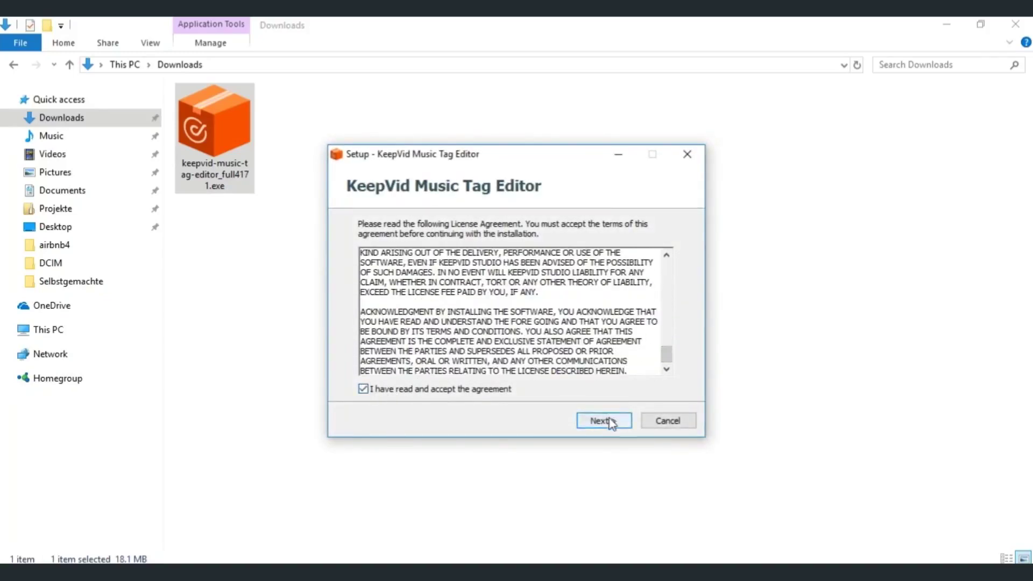
left_click(607, 420)
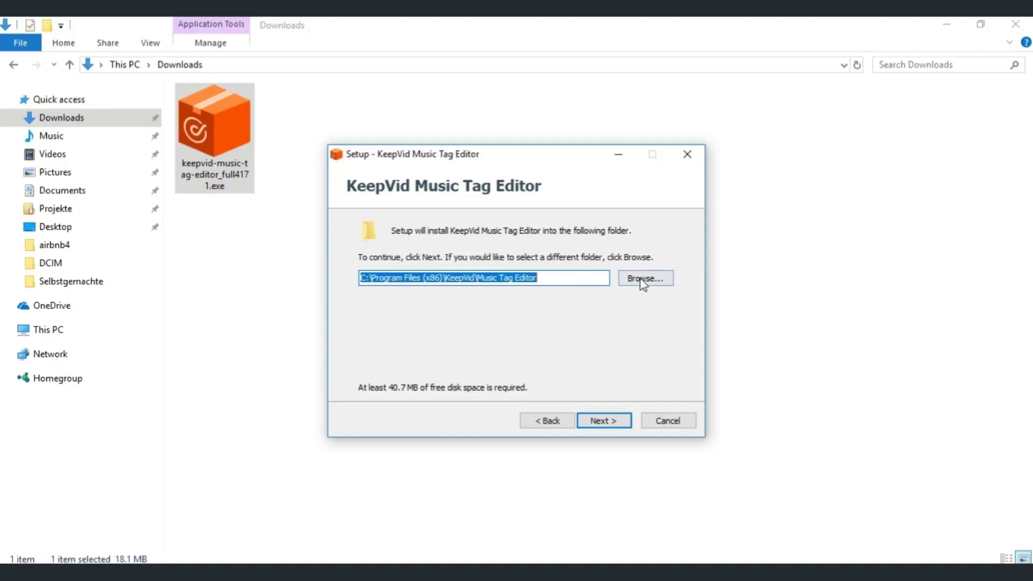
left_click(617, 426)
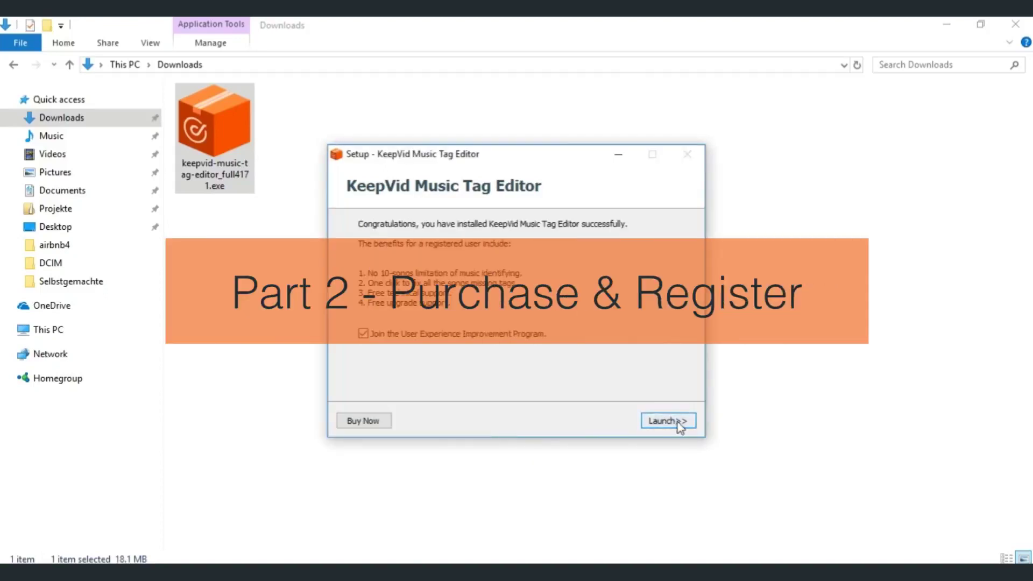
Launch the tag editor and activate it with the licensed e-mail and registration code.
left_click(669, 421)
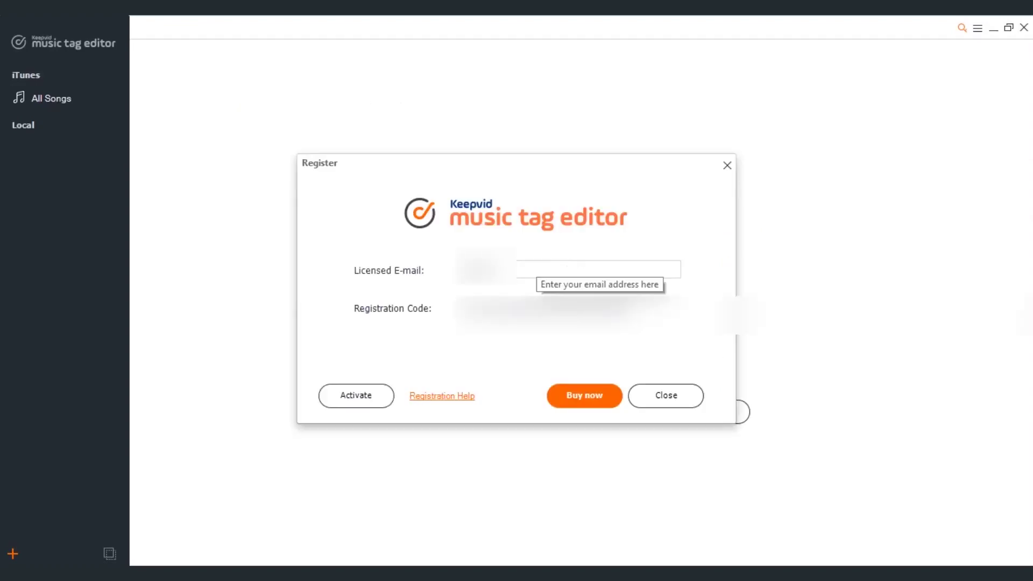
type("@gmail.com")
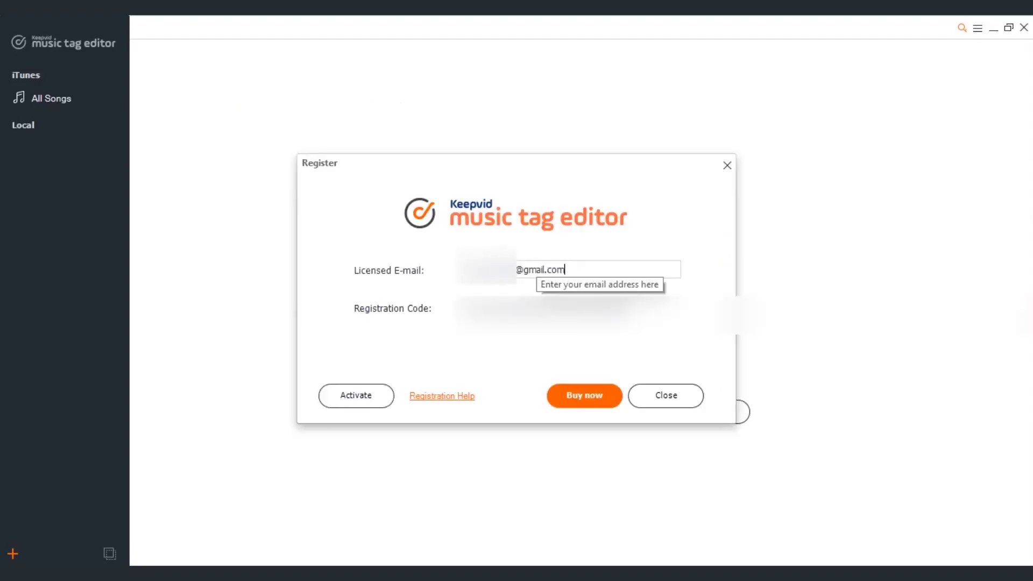
left_click(355, 396)
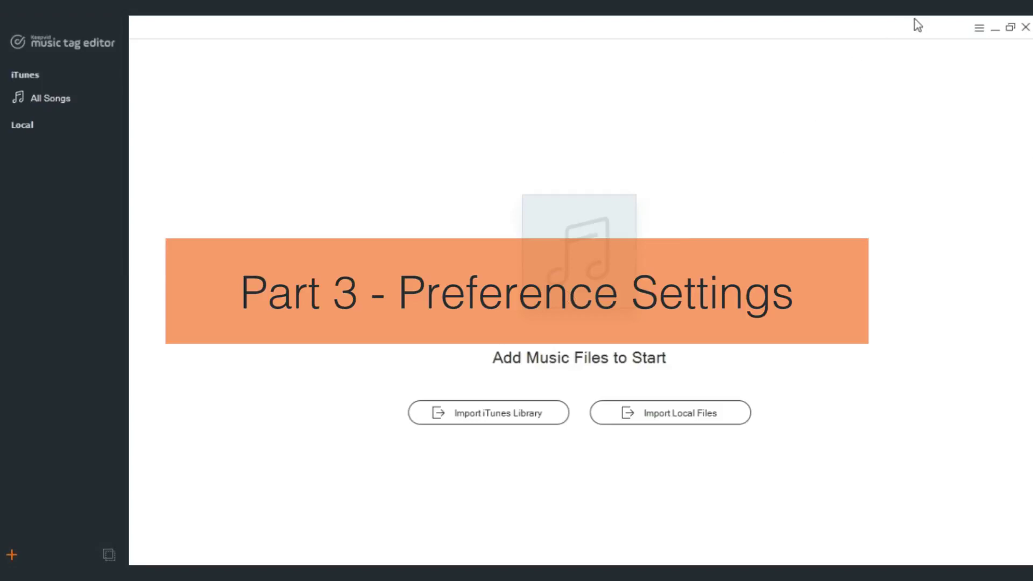
Turn off auto-applying identified ID3 tags and automatic iTunes loading, keeping English as language.
left_click(979, 28)
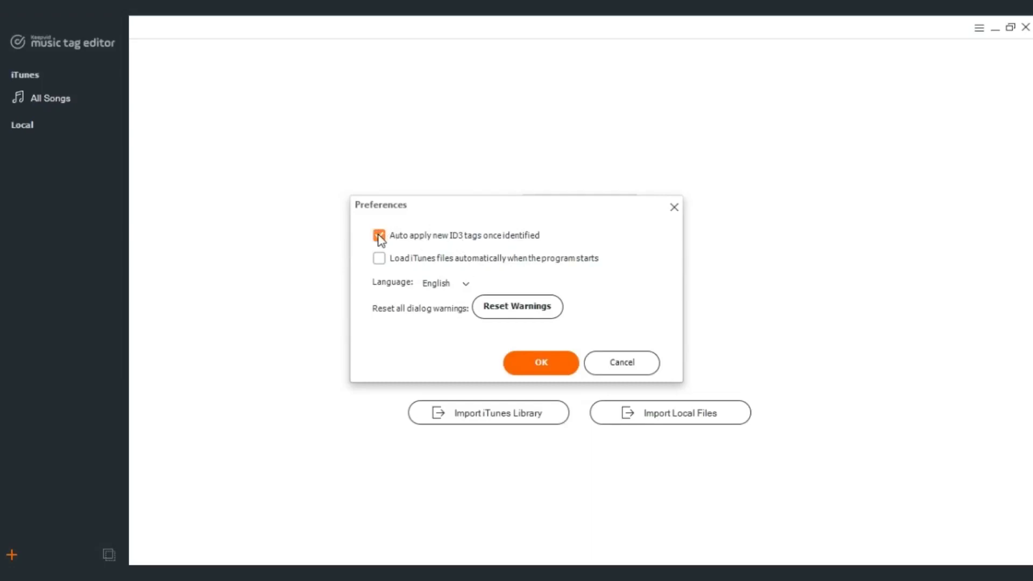
left_click(379, 259)
left_click(439, 284)
left_click(438, 308)
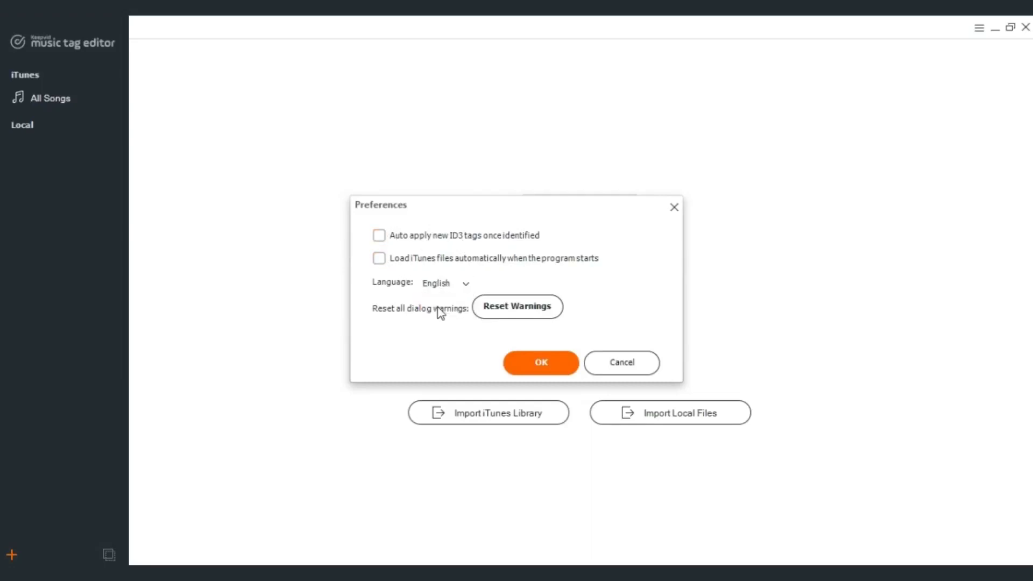
left_click(527, 361)
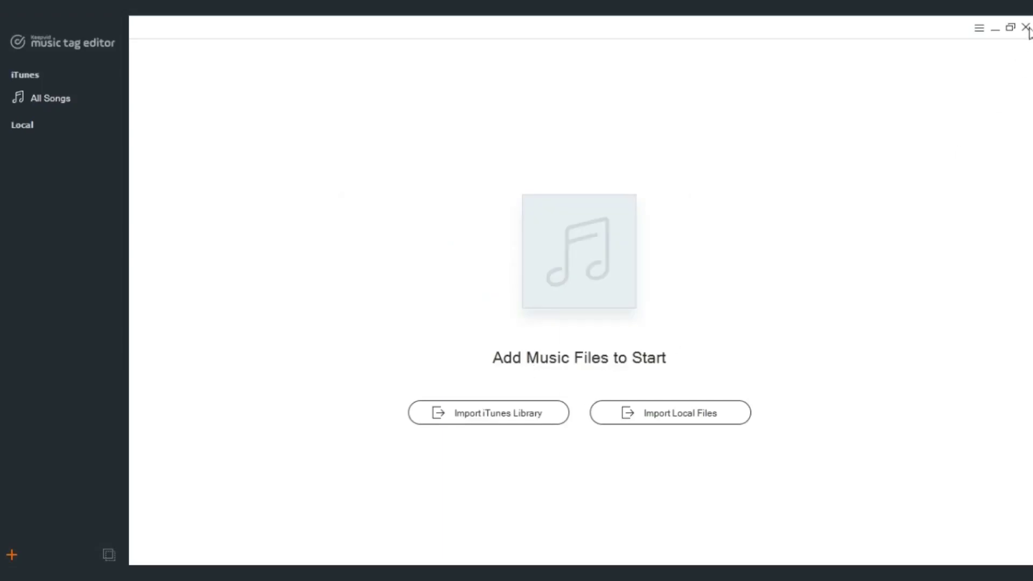
left_click(980, 29)
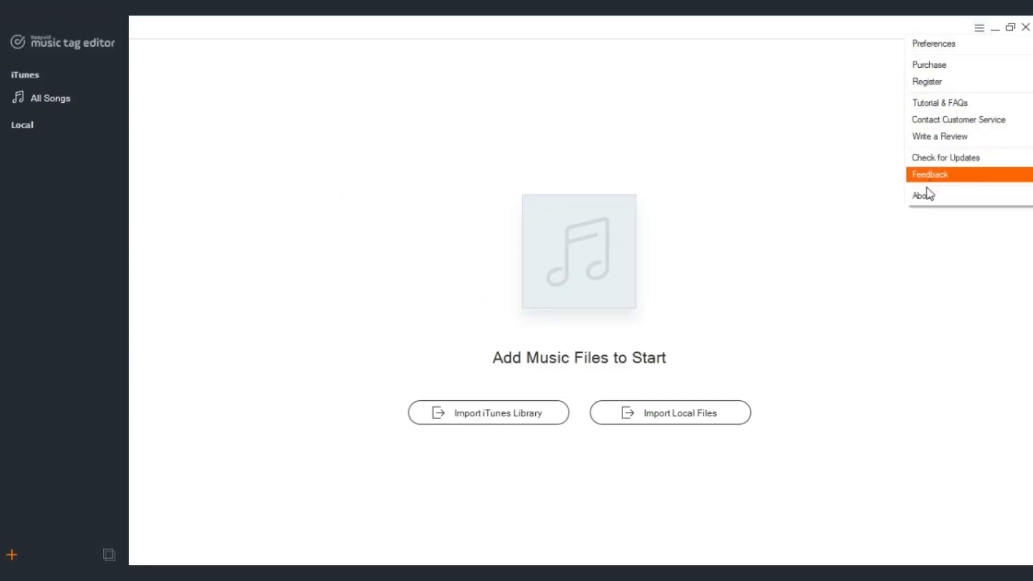
Import the Desktop folder 'Chance The Rapper - Coloring Book' as local files, listing 15 songs.
left_click(577, 238)
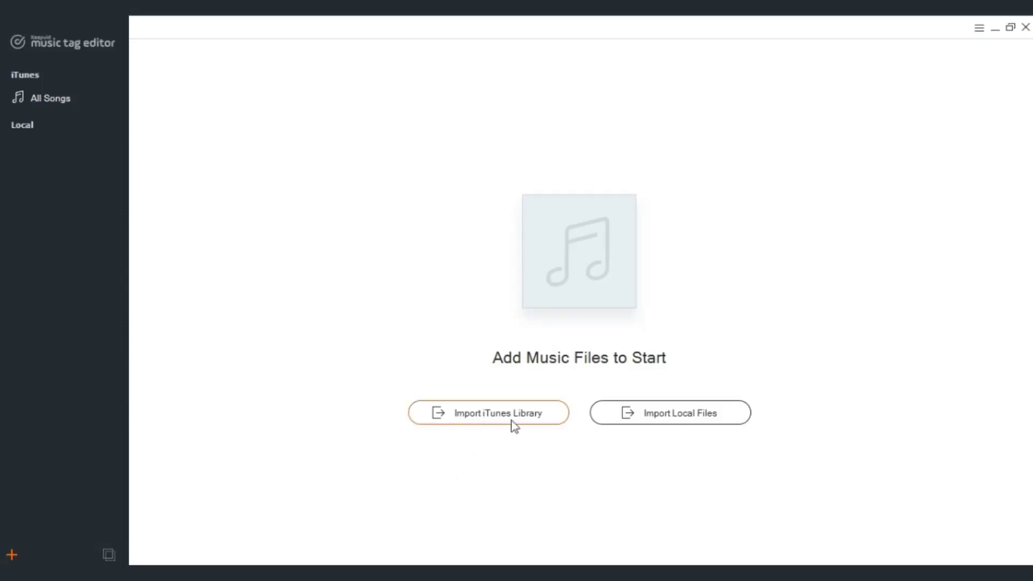
left_click(660, 416)
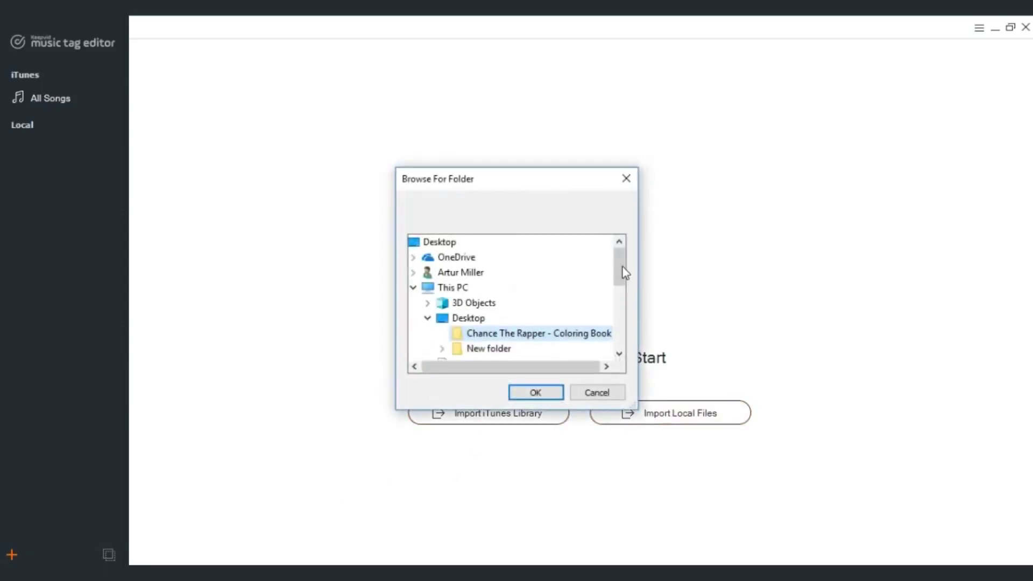
left_click(546, 392)
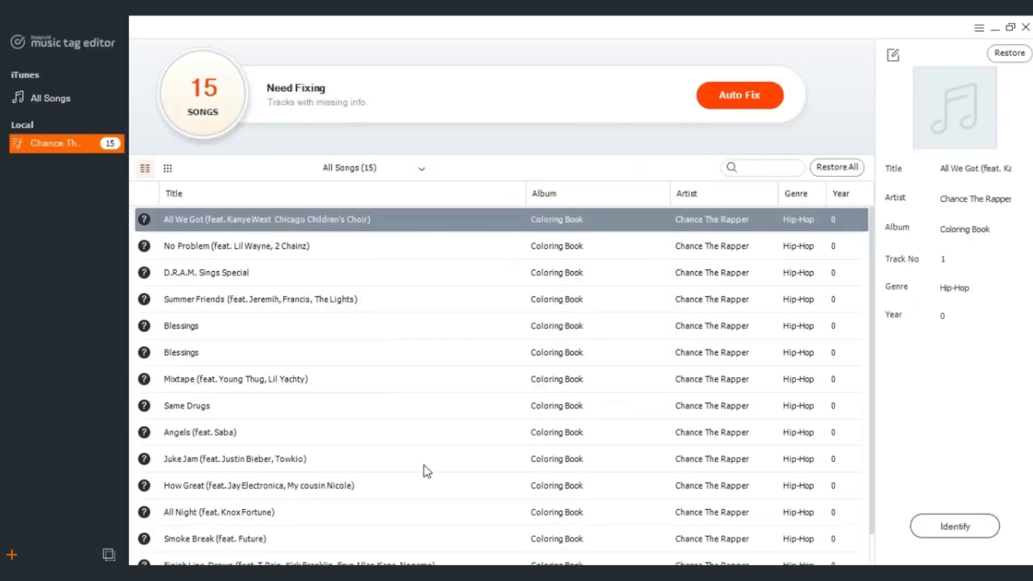
Find duplicates and delete the second 'Blessings' copy, leaving 14 songs.
left_click(108, 556)
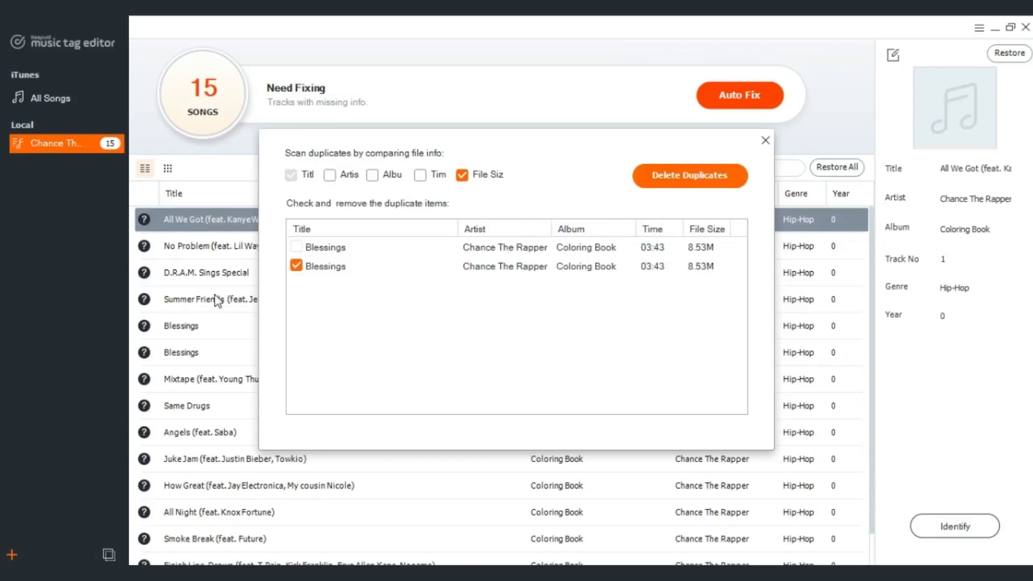
left_click(296, 268)
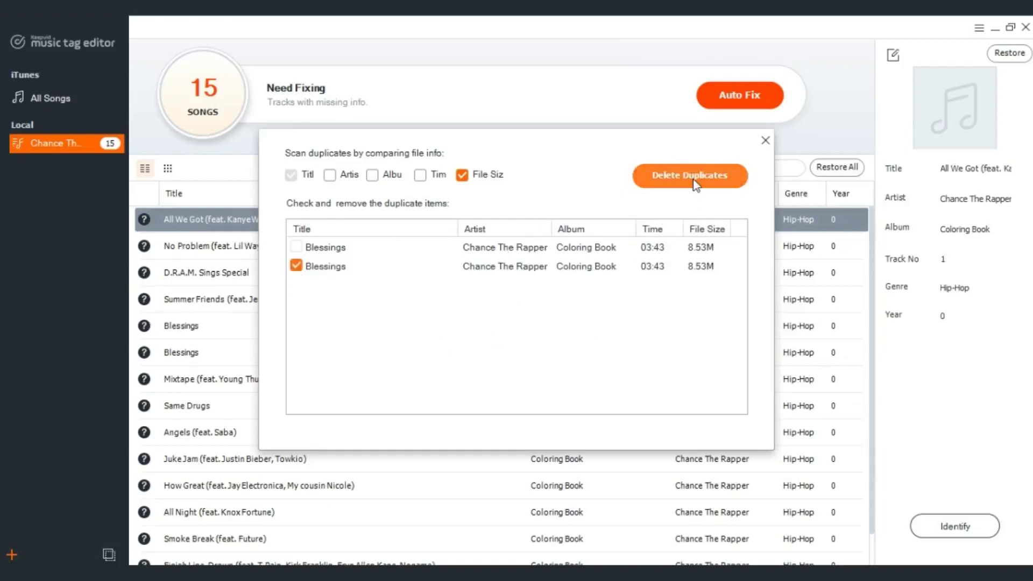
left_click(690, 178)
left_click(554, 329)
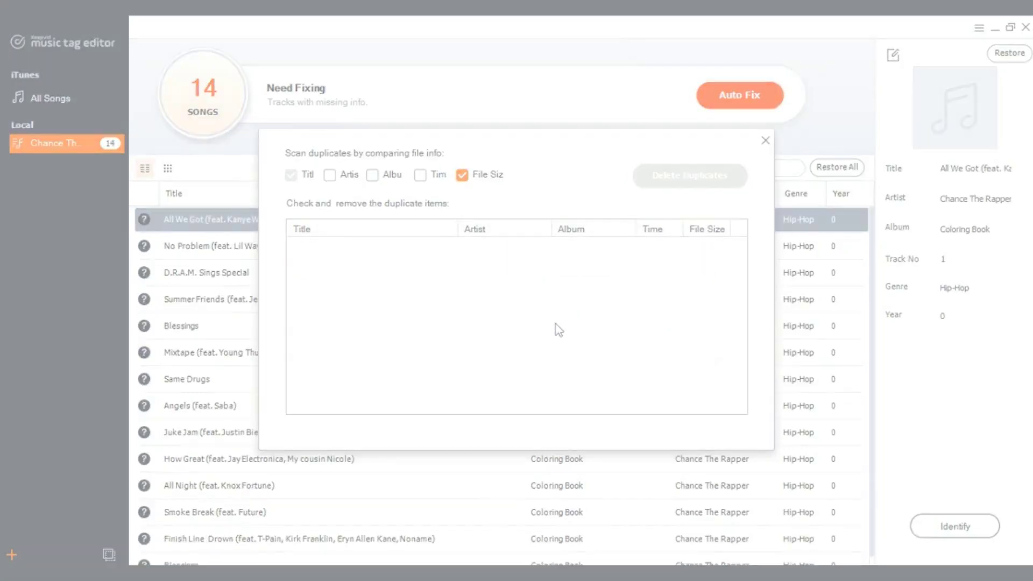